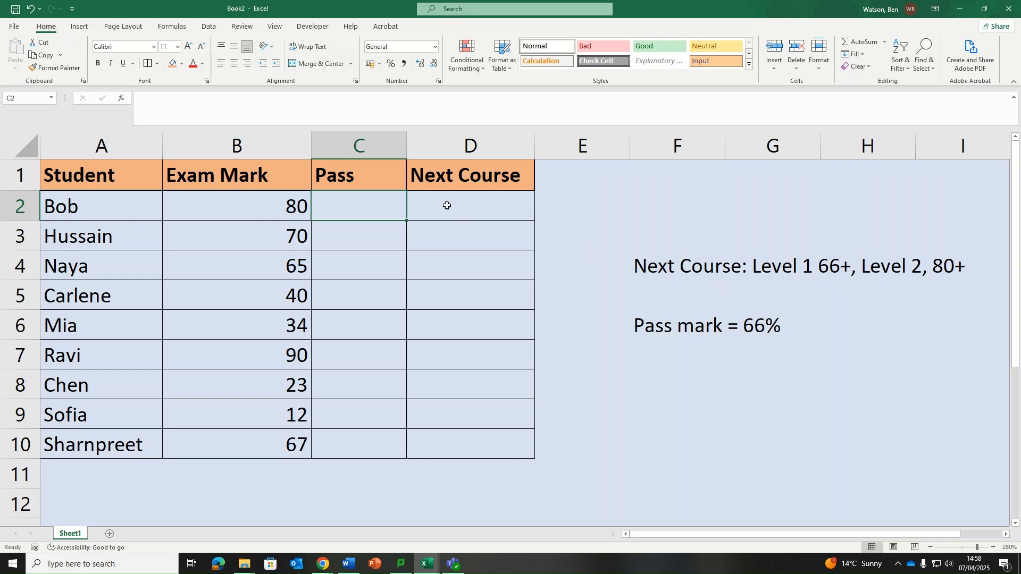
Review the student names, the exam marks in column B, the pass mark note in F6 and the empty Pass column
{"action": "left_click_drag", "start_coordinate": [112, 203], "coordinate": [123, 450]}
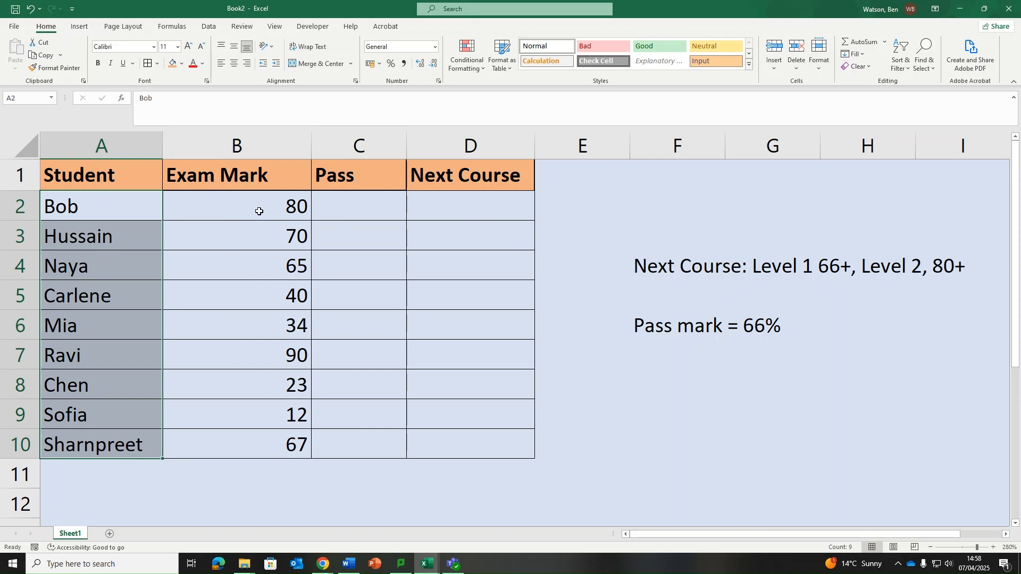
{"action": "left_click", "coordinate": [259, 210]}
{"action": "left_click_drag", "start_coordinate": [259, 210], "coordinate": [287, 447]}
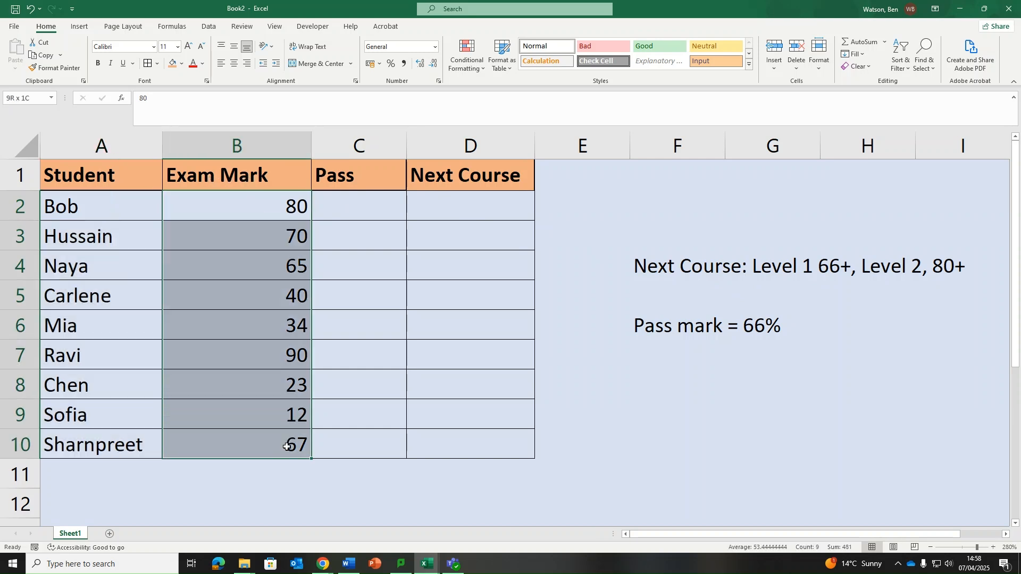
{"action": "left_click", "coordinate": [266, 207]}
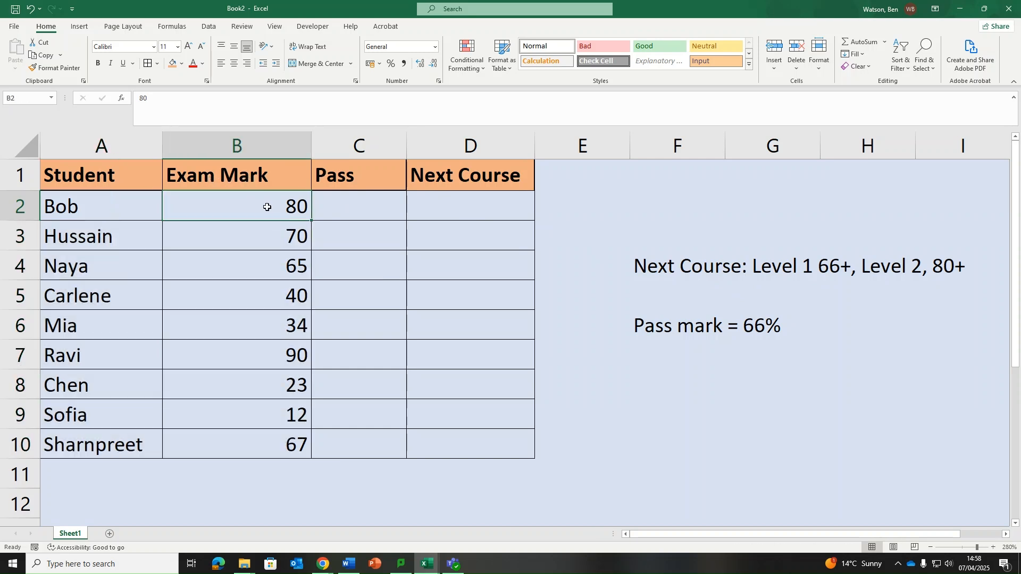
{"action": "left_click", "coordinate": [268, 297]}
{"action": "left_click", "coordinate": [266, 378]}
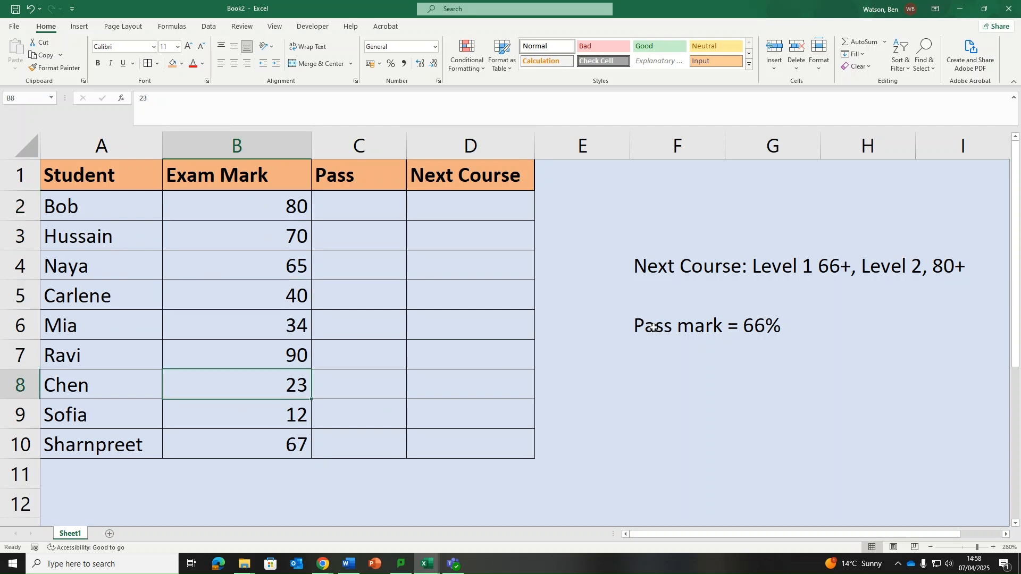
{"action": "left_click_drag", "start_coordinate": [653, 327], "coordinate": [807, 330]}
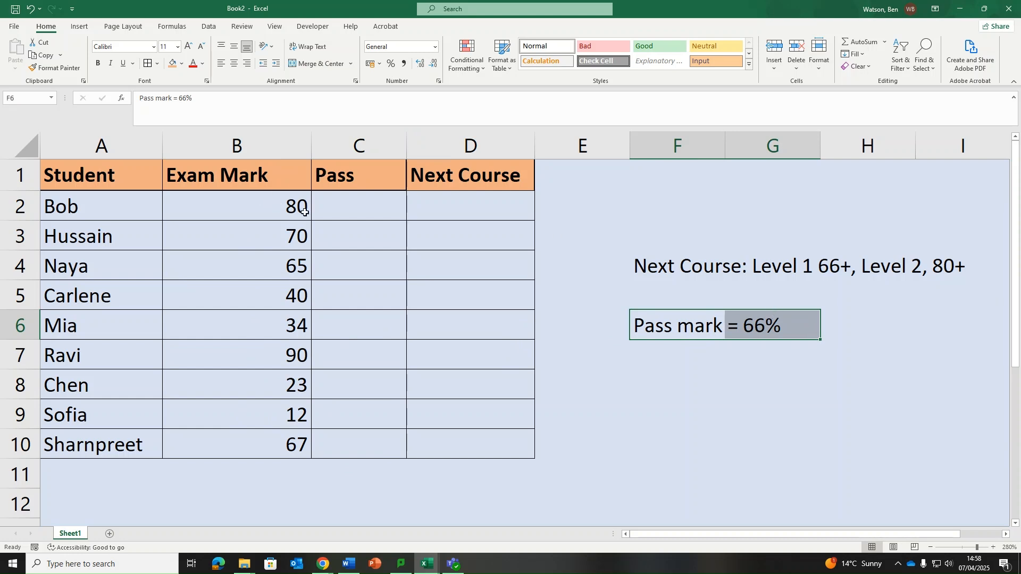
{"action": "left_click", "coordinate": [342, 211]}
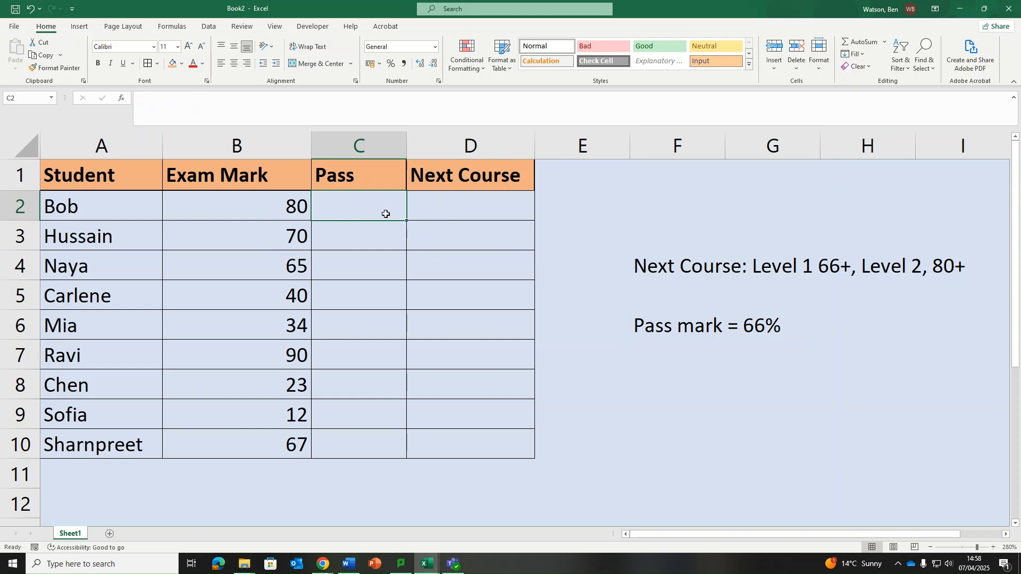
{"action": "left_click_drag", "start_coordinate": [382, 207], "coordinate": [372, 447]}
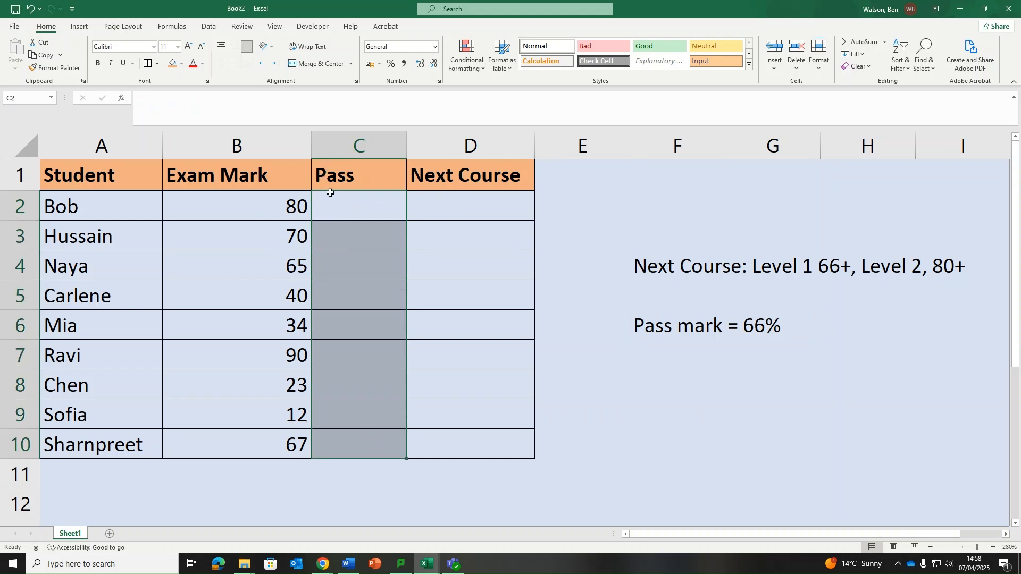
Enter the formula =IF(B2>65, "Pass", "Fail") in cell C2 of the Pass column
{"action": "left_click", "coordinate": [332, 213]}
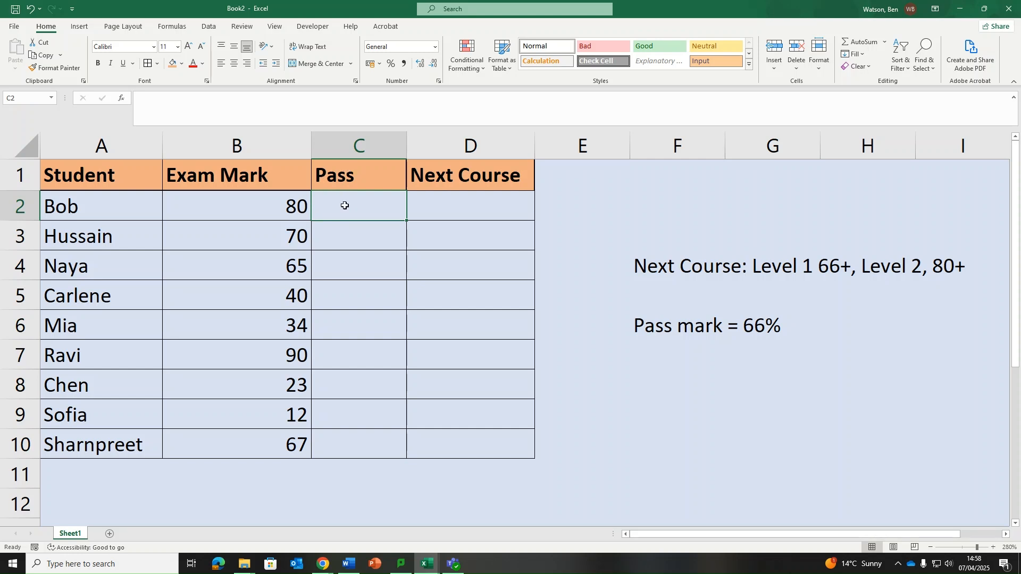
{"action": "type", "text": "="}
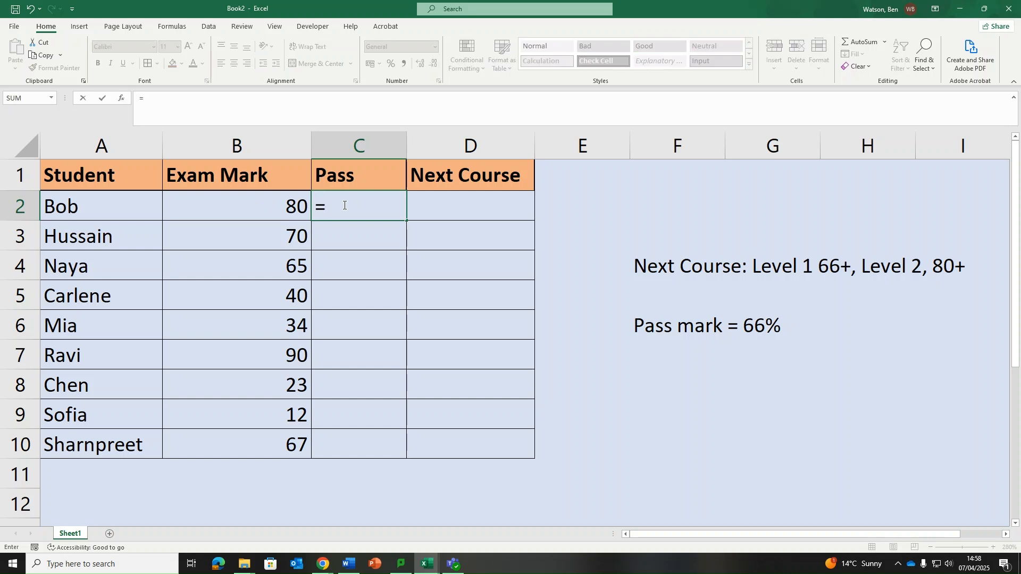
{"action": "type", "text": "IF"}
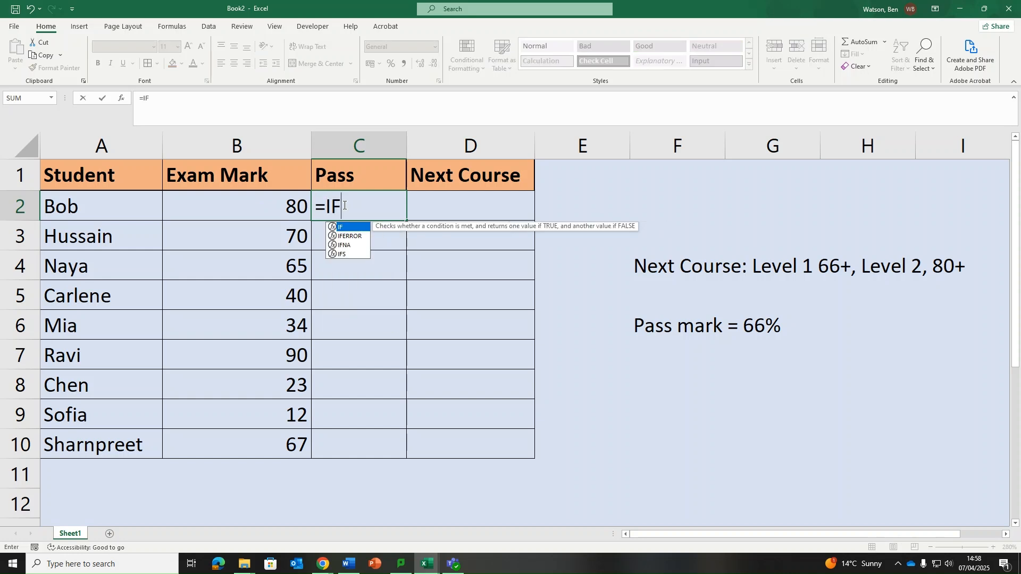
{"action": "type", "text": "("}
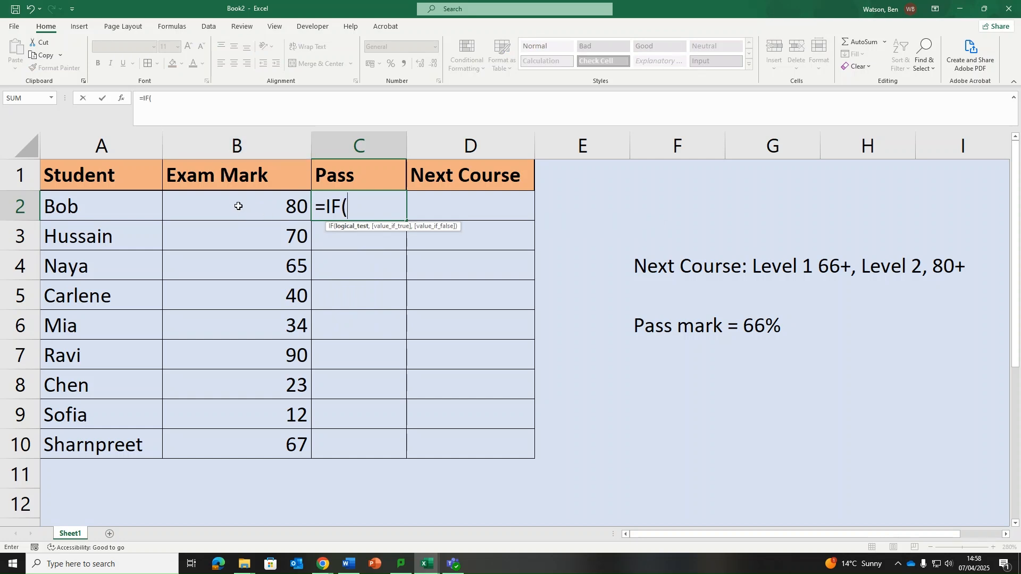
{"action": "type", "text": "B2"}
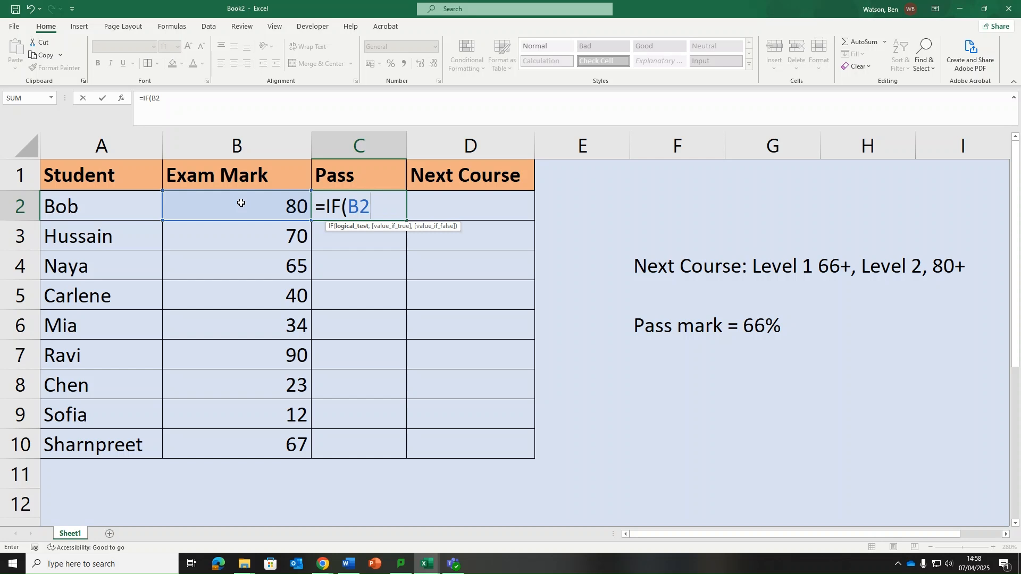
{"action": "type", "text": ">65"}
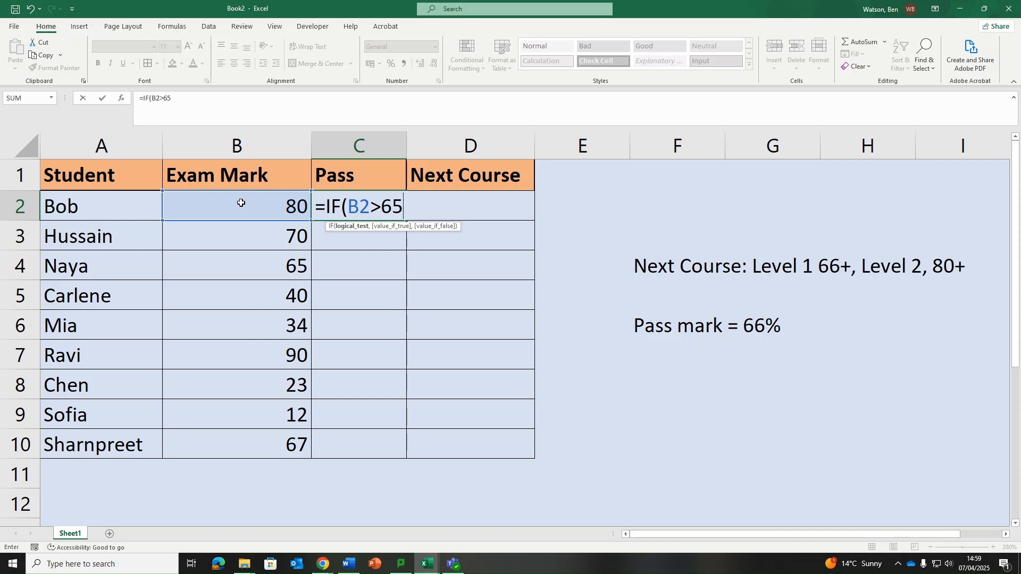
{"action": "type", "text": ","}
{"action": "type", "text": "\"Pass"}
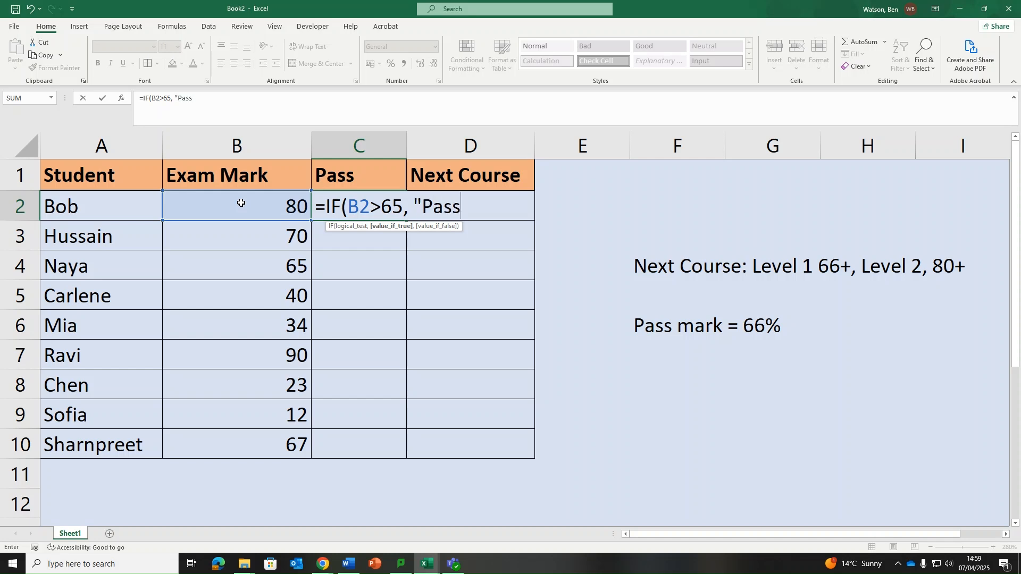
{"action": "type", "text": "\""}
{"action": "type", "text": ","}
{"action": "type", "text": "\"Fail"}
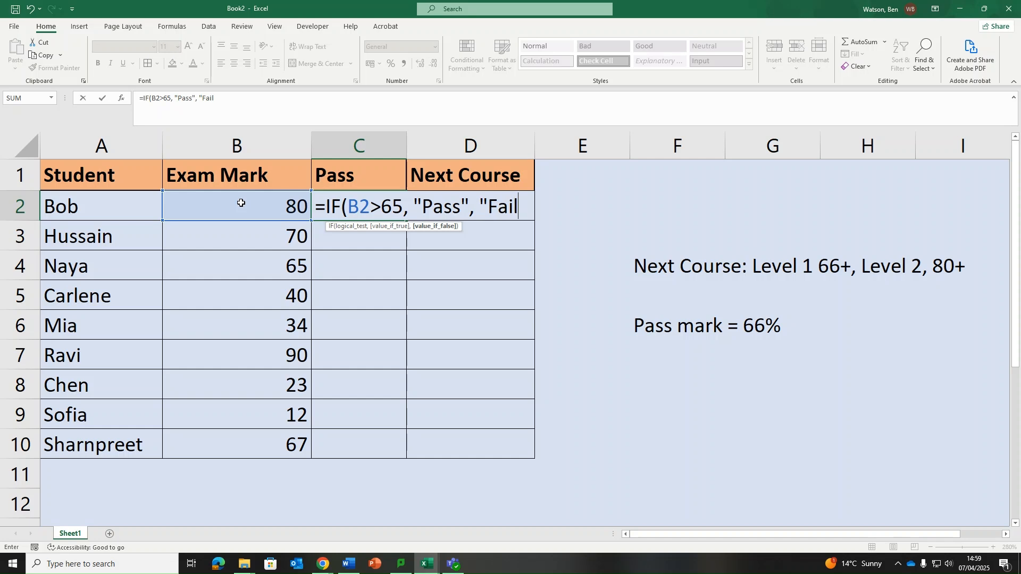
{"action": "type", "text": "\")"}
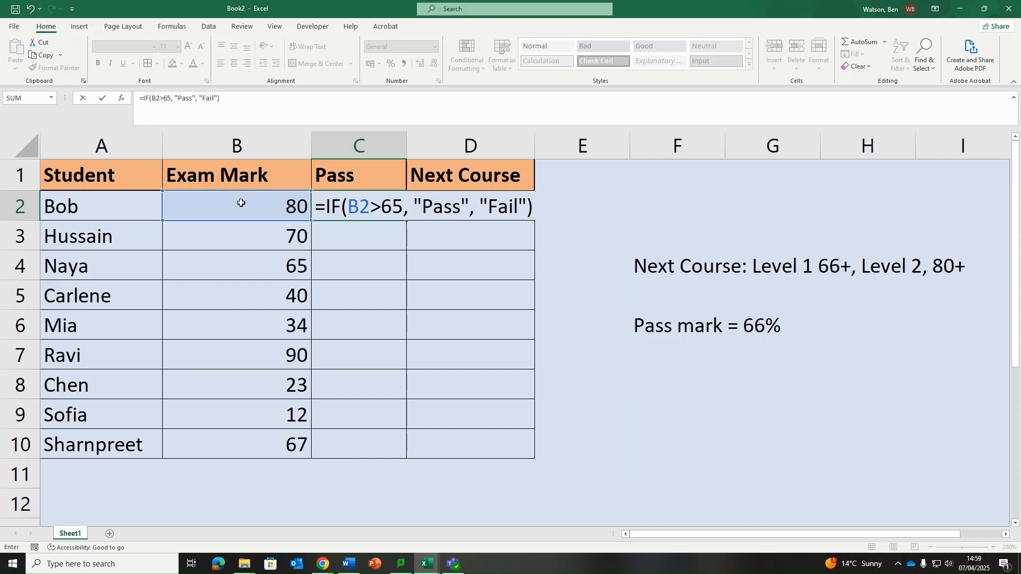
{"action": "key", "text": "Return"}
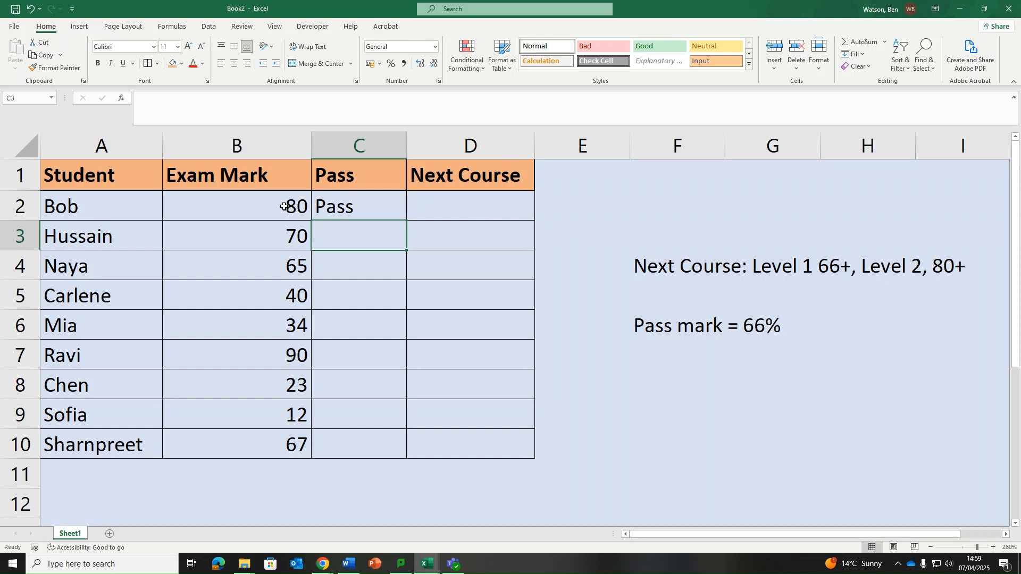
Fill the IF formula from C2 down the Pass column to C10
{"action": "left_click", "coordinate": [332, 208]}
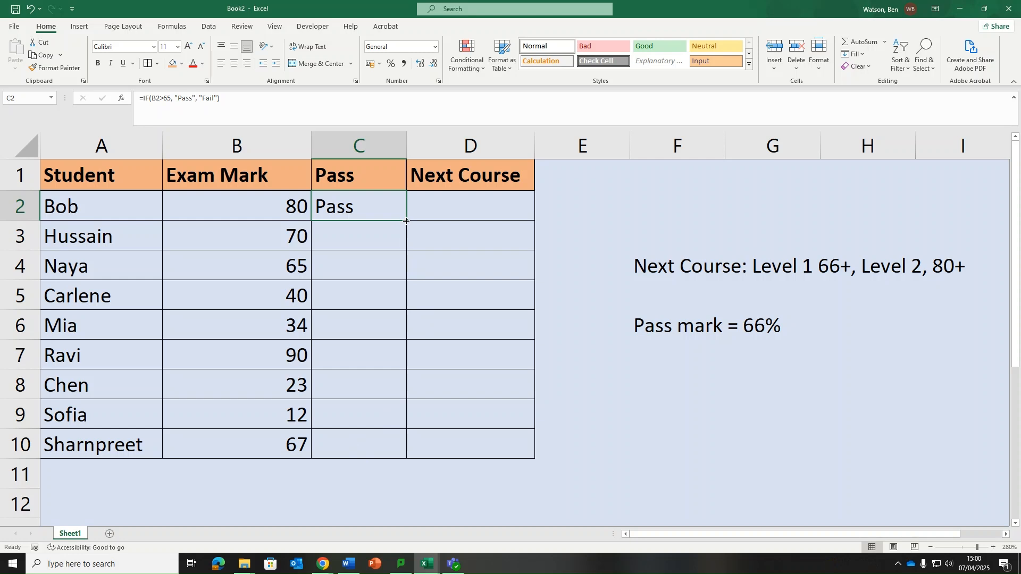
{"action": "left_click_drag", "start_coordinate": [407, 221], "coordinate": [392, 451]}
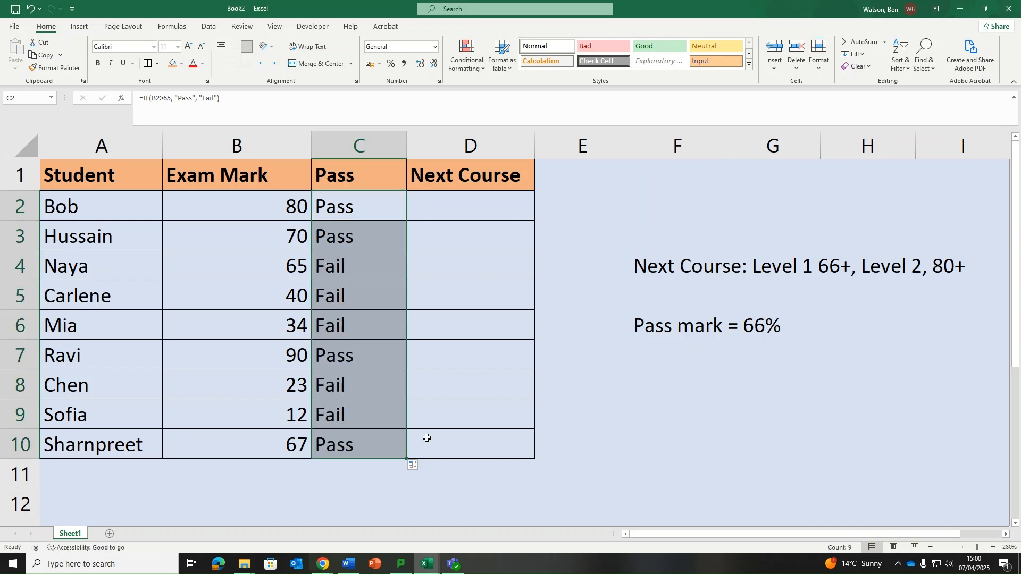
{"action": "left_click", "coordinate": [475, 445]}
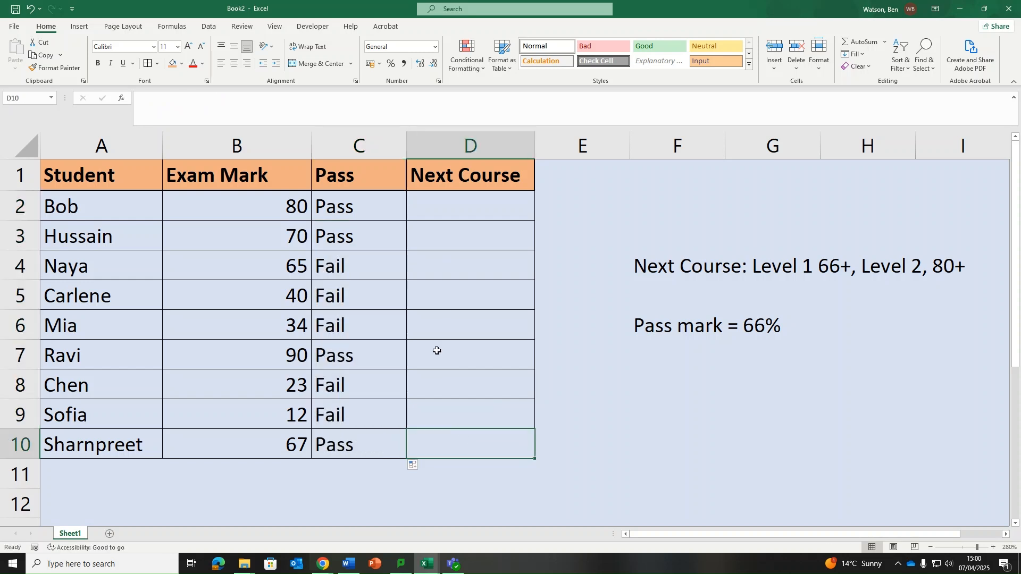
Check the formulas in the Pass column cells C2 to C5
{"action": "left_click", "coordinate": [350, 214]}
{"action": "left_click", "coordinate": [360, 243]}
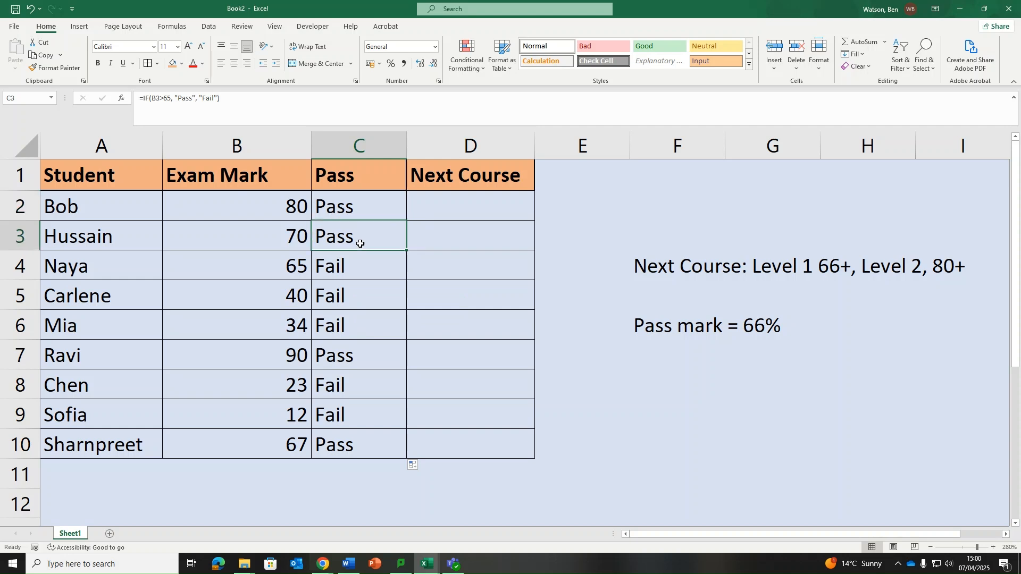
{"action": "left_click", "coordinate": [360, 265]}
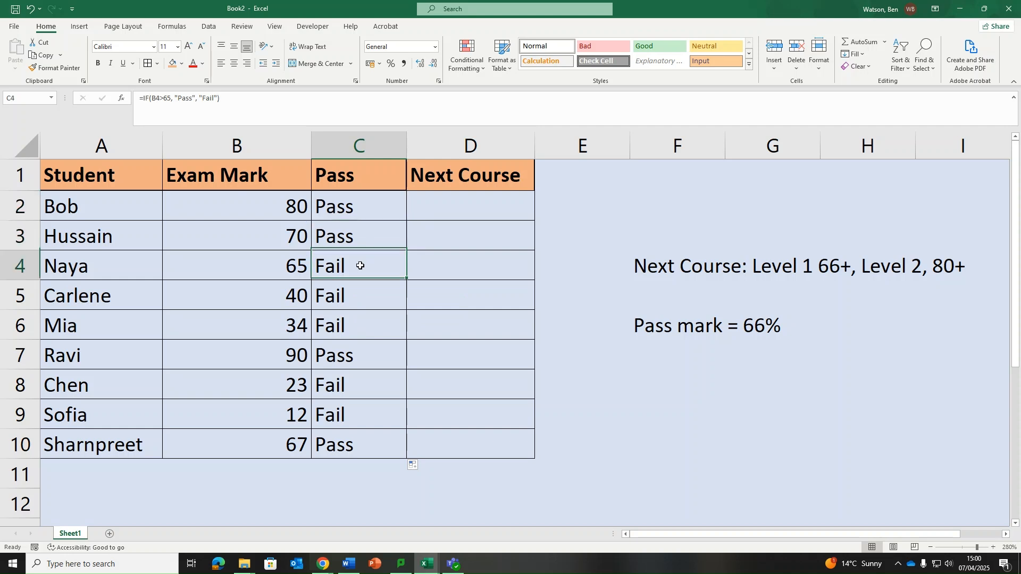
{"action": "left_click", "coordinate": [356, 298]}
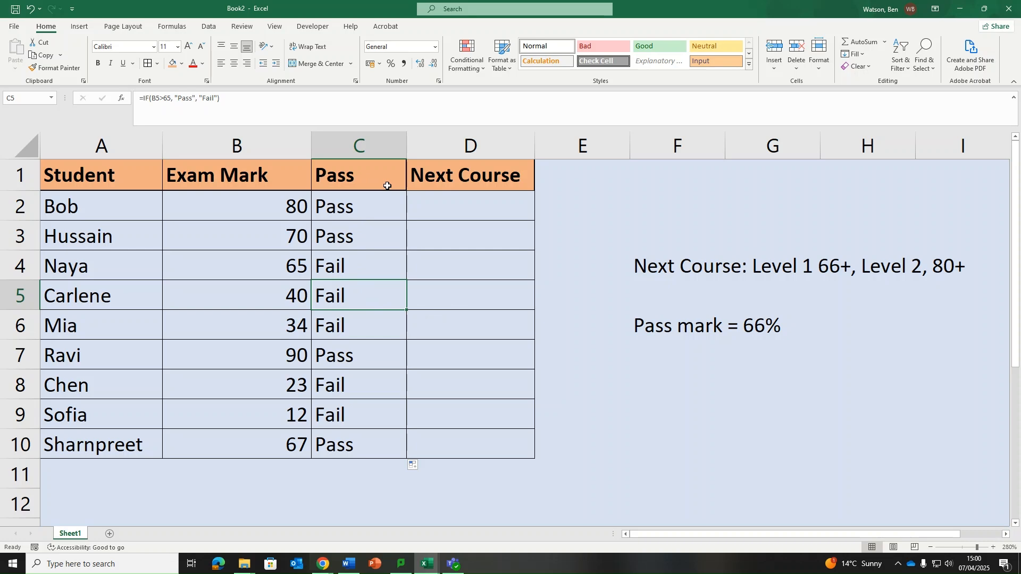
{"action": "left_click", "coordinate": [331, 567]}
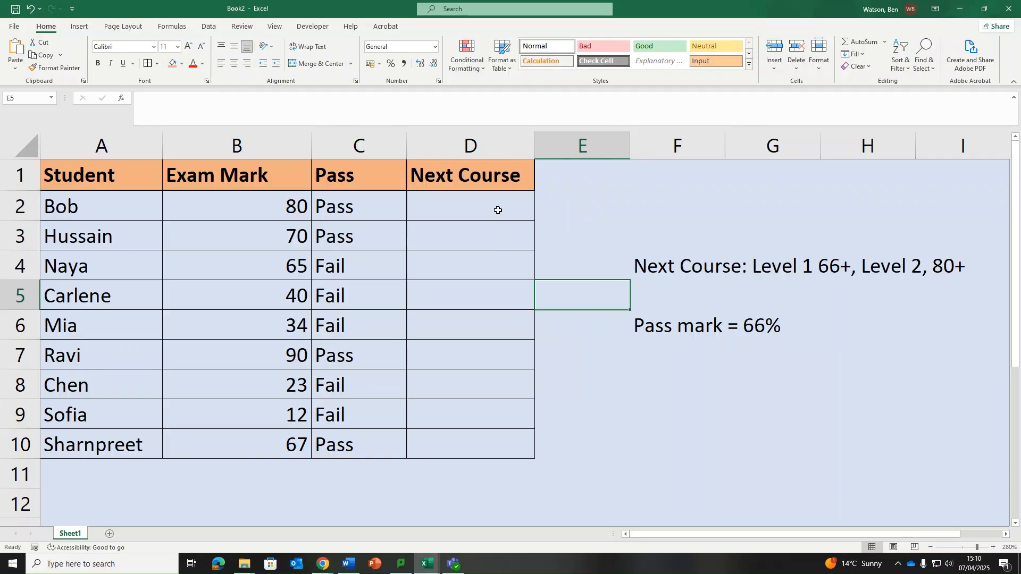
Review the exam marks, Pass results and empty Next Course column against the course level thresholds noted in row 4
{"action": "left_click", "coordinate": [498, 211]}
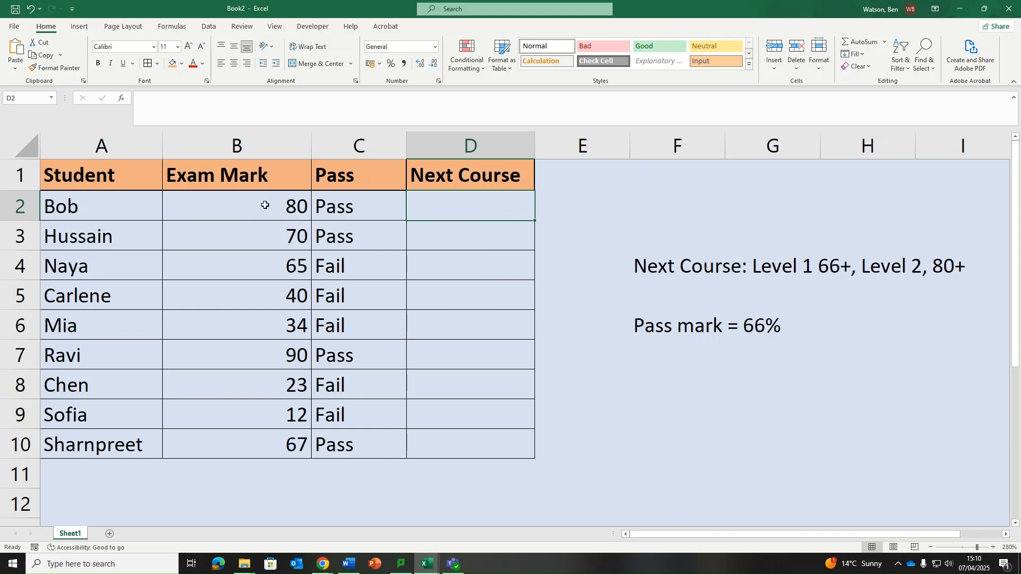
{"action": "left_click_drag", "start_coordinate": [270, 201], "coordinate": [290, 432]}
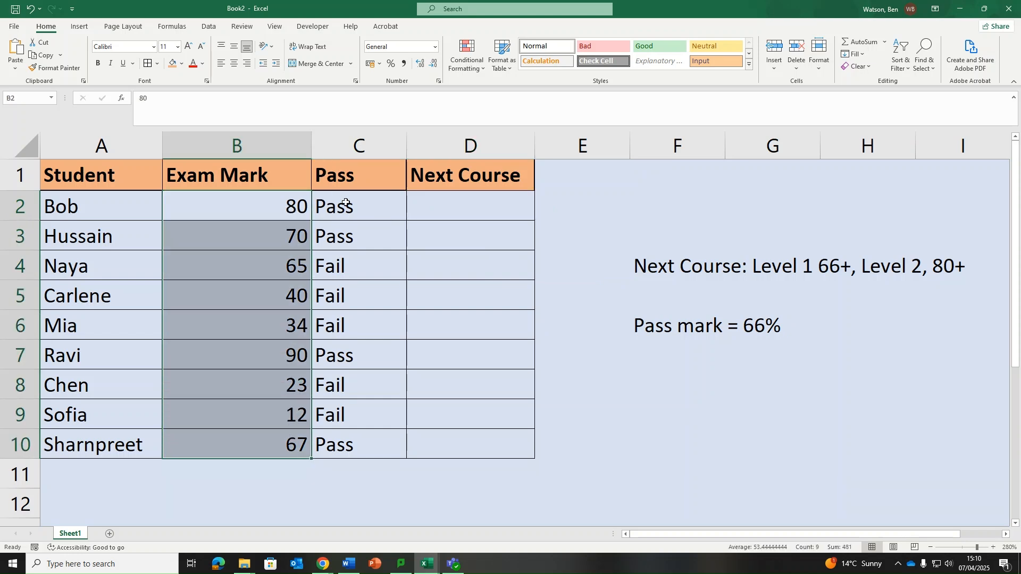
{"action": "left_click_drag", "start_coordinate": [344, 207], "coordinate": [369, 445]}
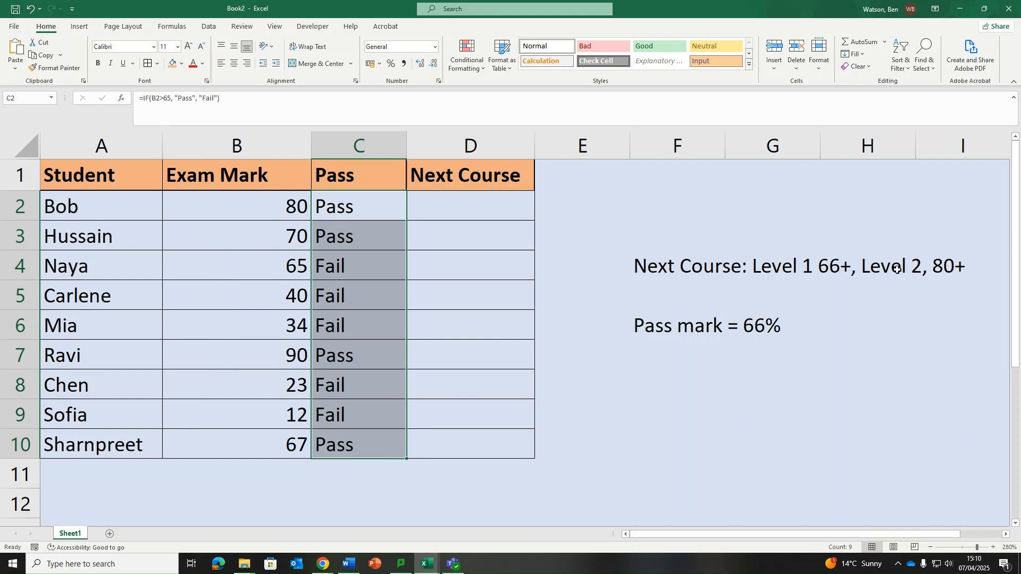
{"action": "left_click", "coordinate": [679, 266]}
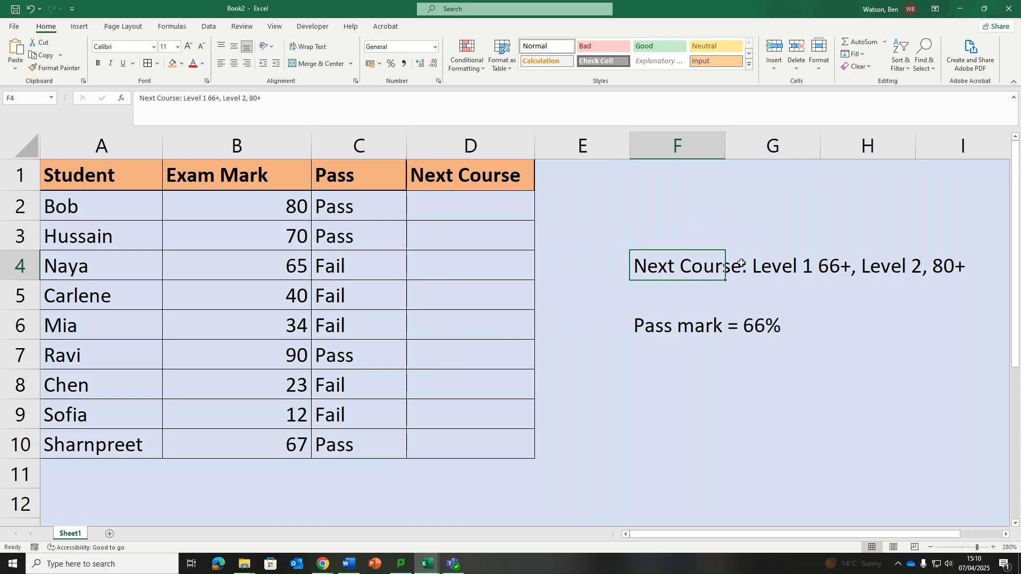
{"action": "left_click", "coordinate": [848, 265]}
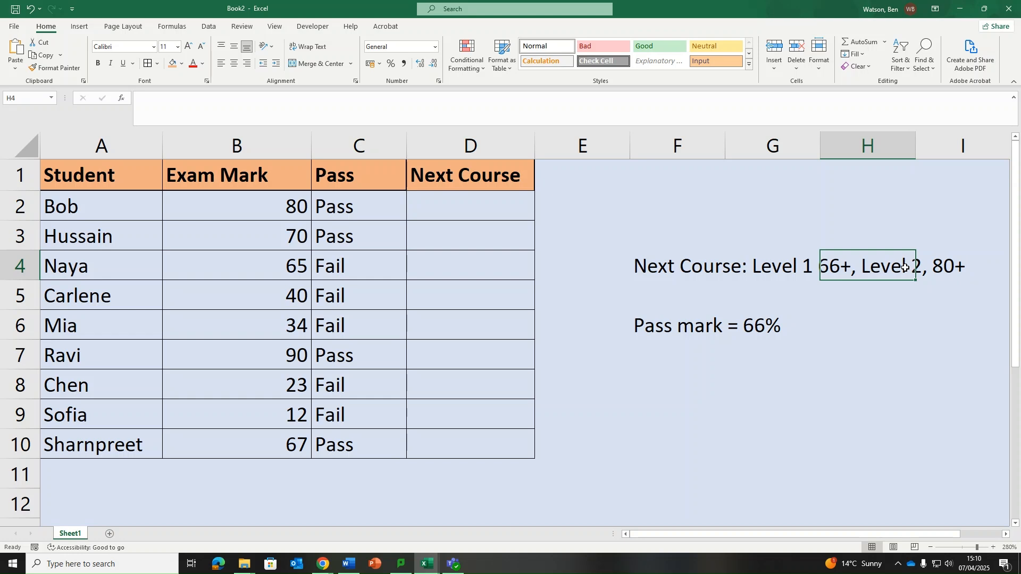
{"action": "left_click", "coordinate": [771, 269]}
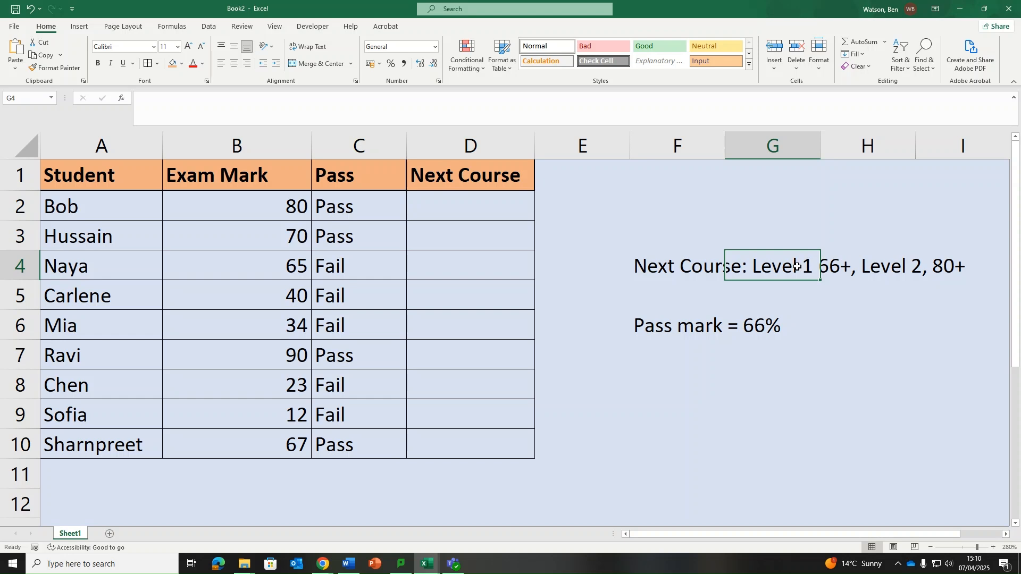
{"action": "left_click_drag", "start_coordinate": [506, 205], "coordinate": [511, 438]}
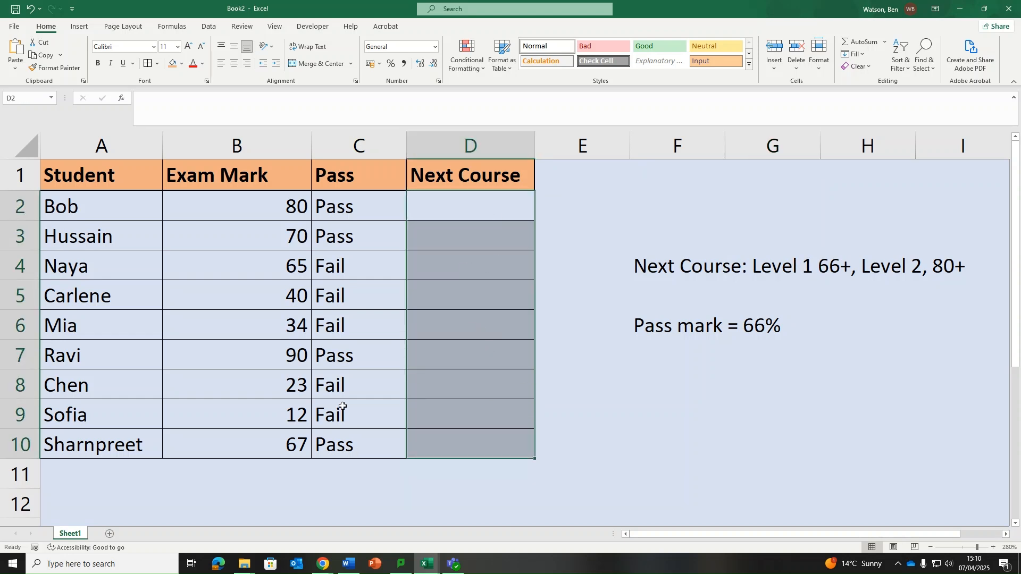
{"action": "left_click", "coordinate": [349, 273]}
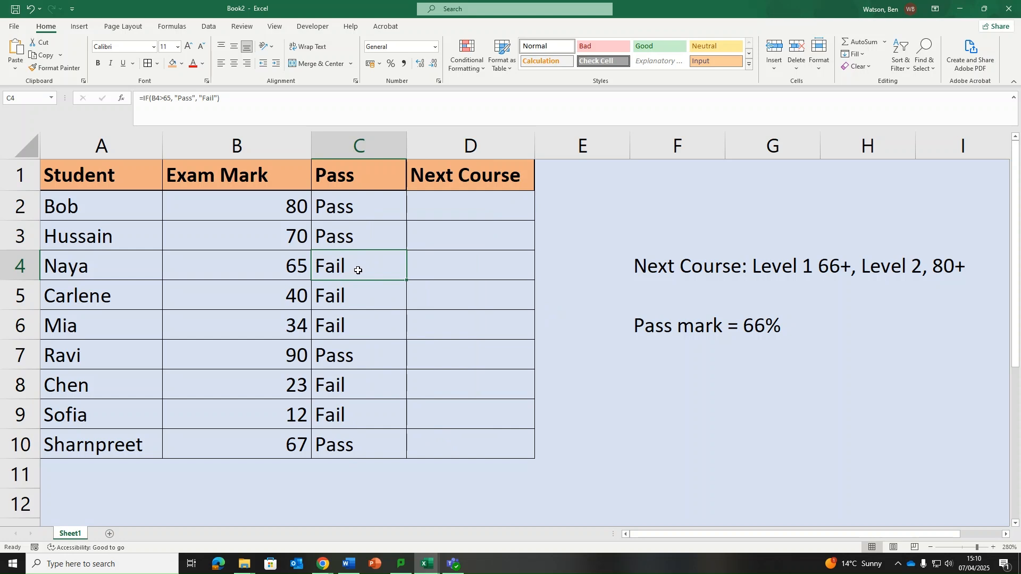
Begin an IFS formula in cell D2 of the Next Course column that returns 2 when B2>79
{"action": "left_click", "coordinate": [453, 210]}
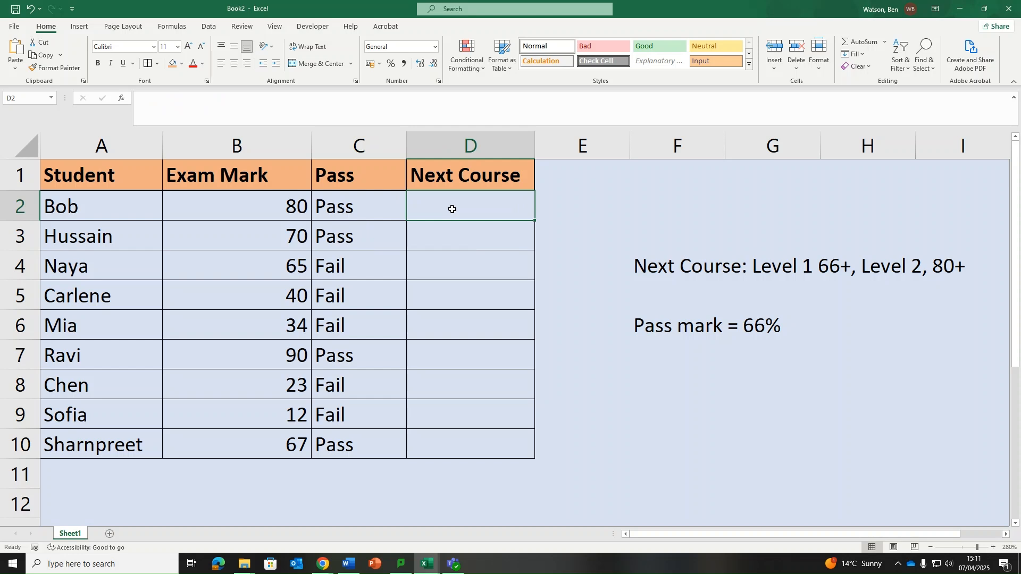
{"action": "type", "text": "=IFS"}
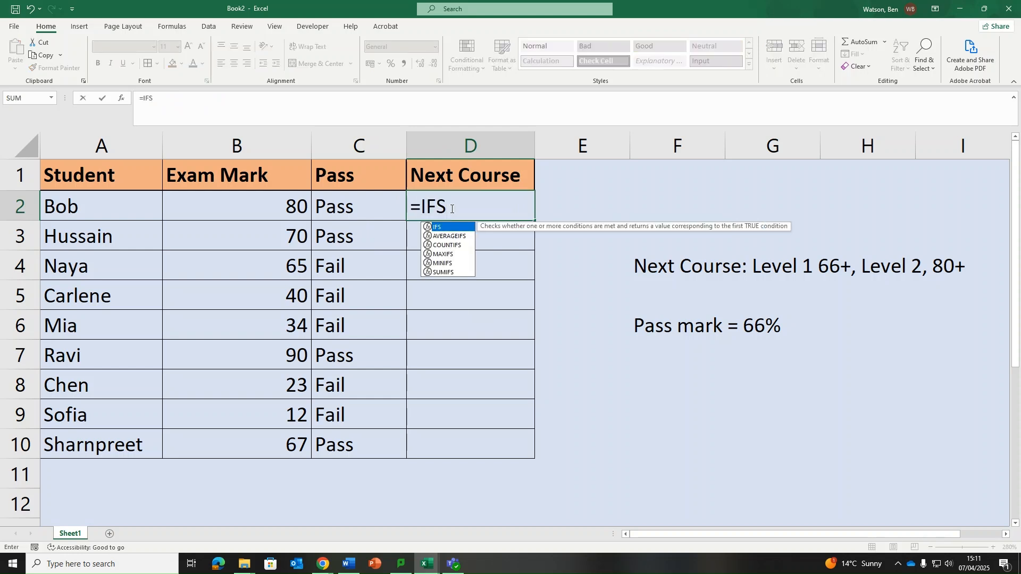
{"action": "type", "text": "("}
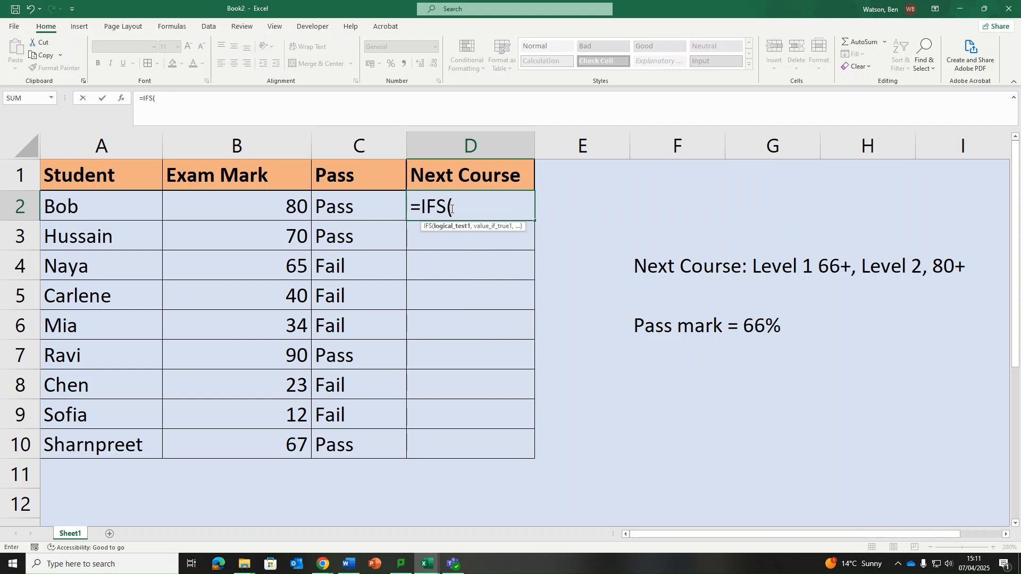
{"action": "type", "text": "B2"}
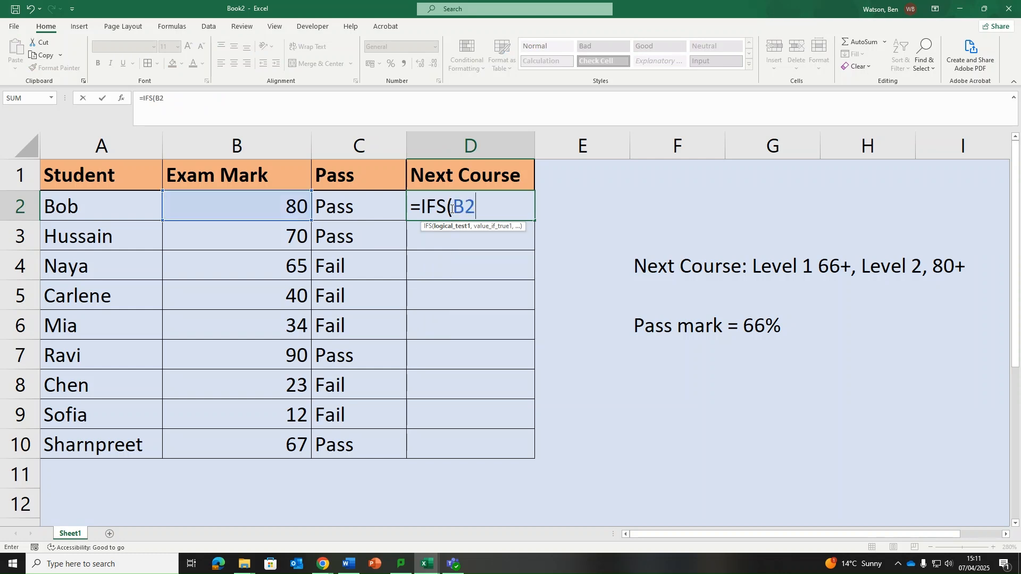
{"action": "type", "text": ">79,"}
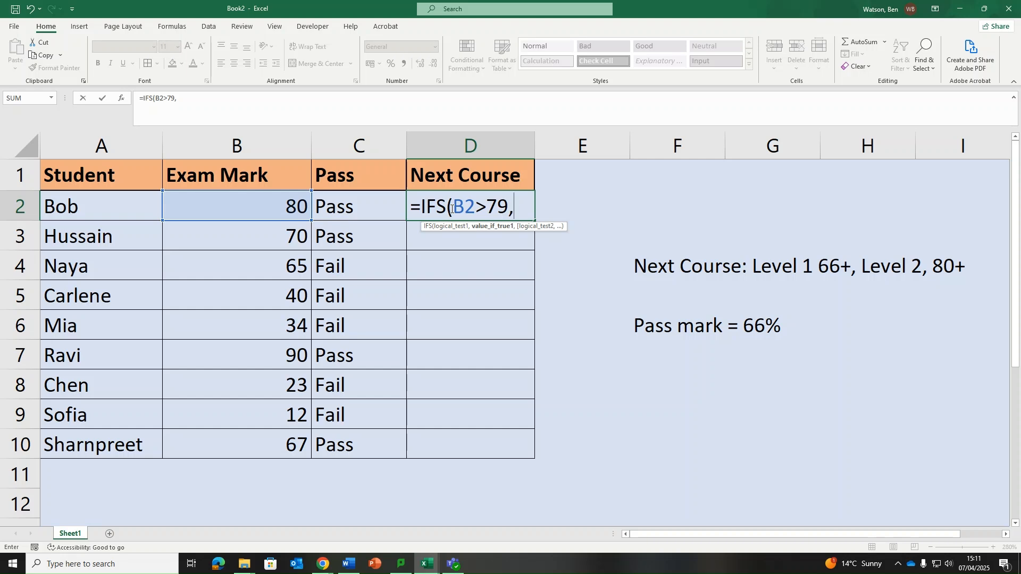
{"action": "type", "text": "2,"}
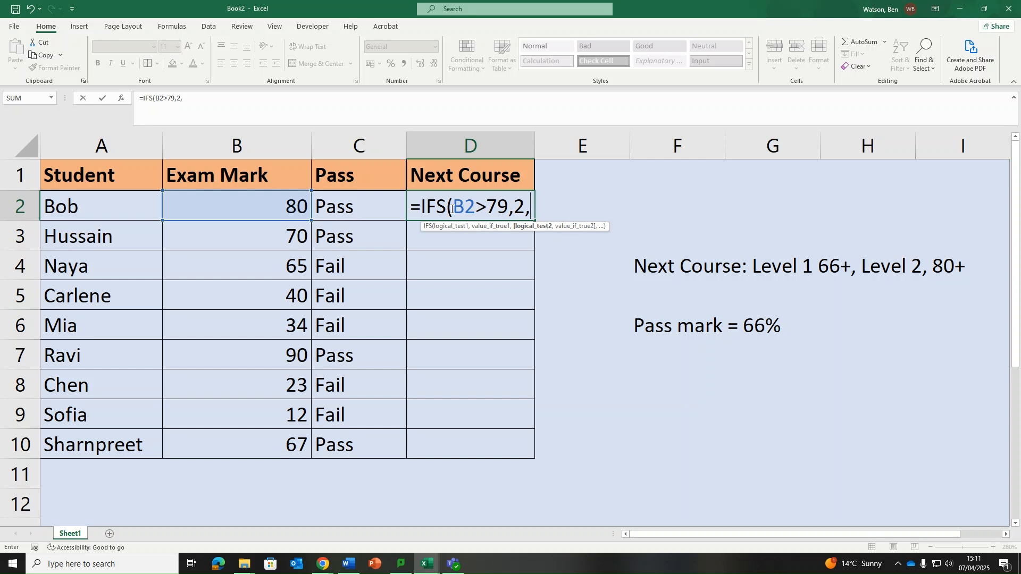
Add a second condition to the D2 formula that returns 1 when B2>65
{"action": "type", "text": "B2"}
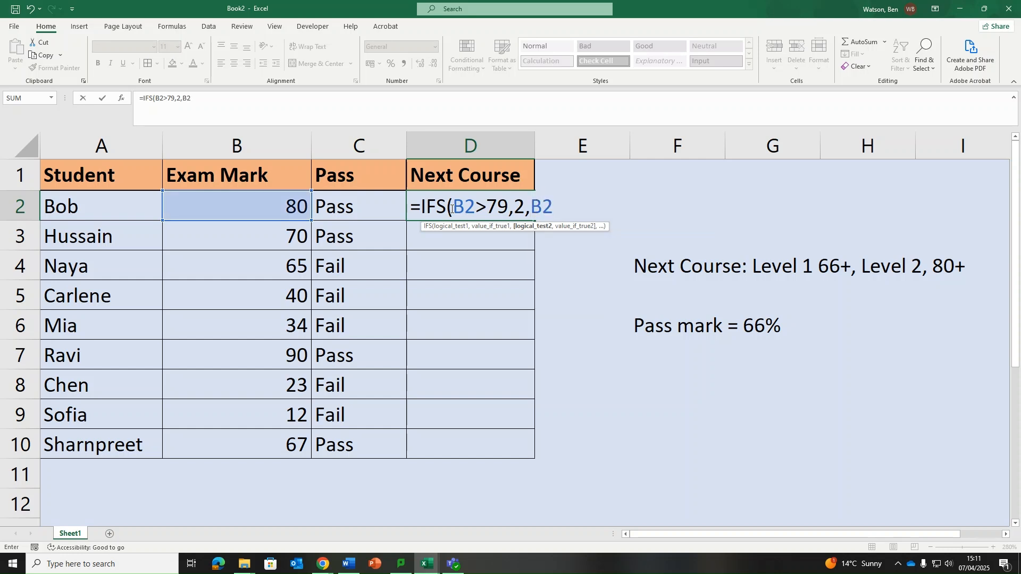
{"action": "type", "text": ","}
{"action": "key", "text": "BackSpace"}
{"action": "type", "text": ">65"}
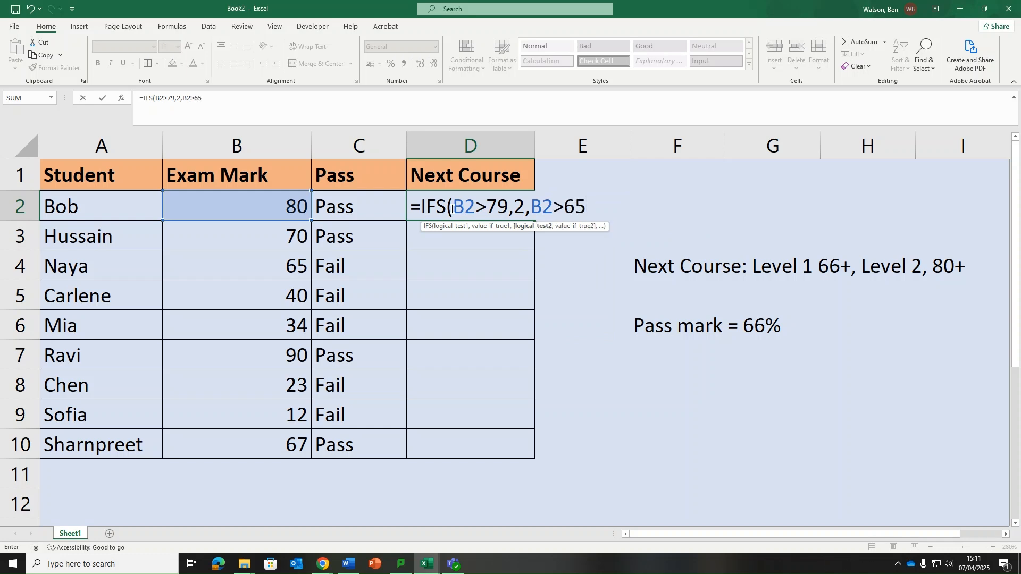
{"action": "type", "text": ","}
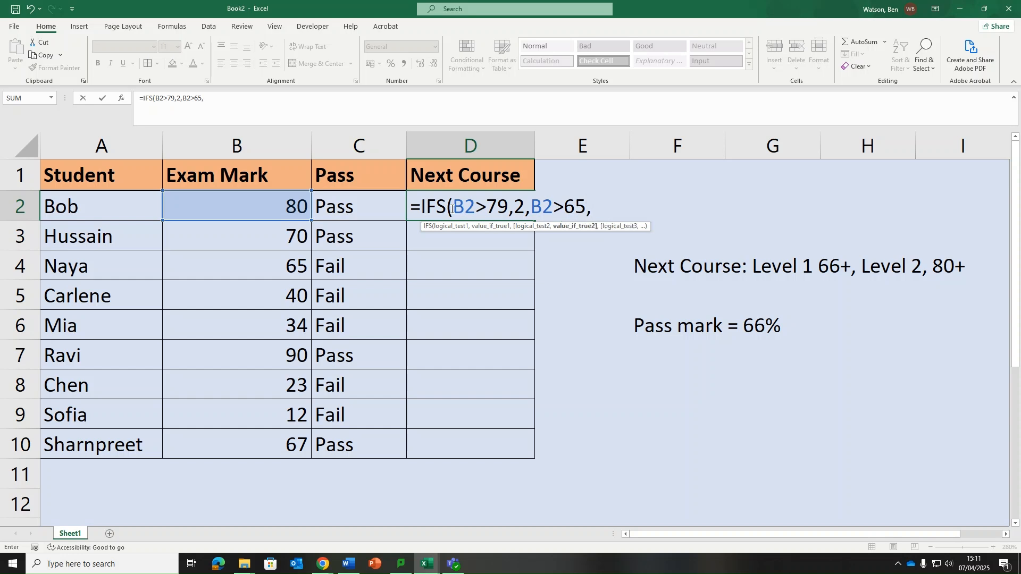
{"action": "type", "text": "1,"}
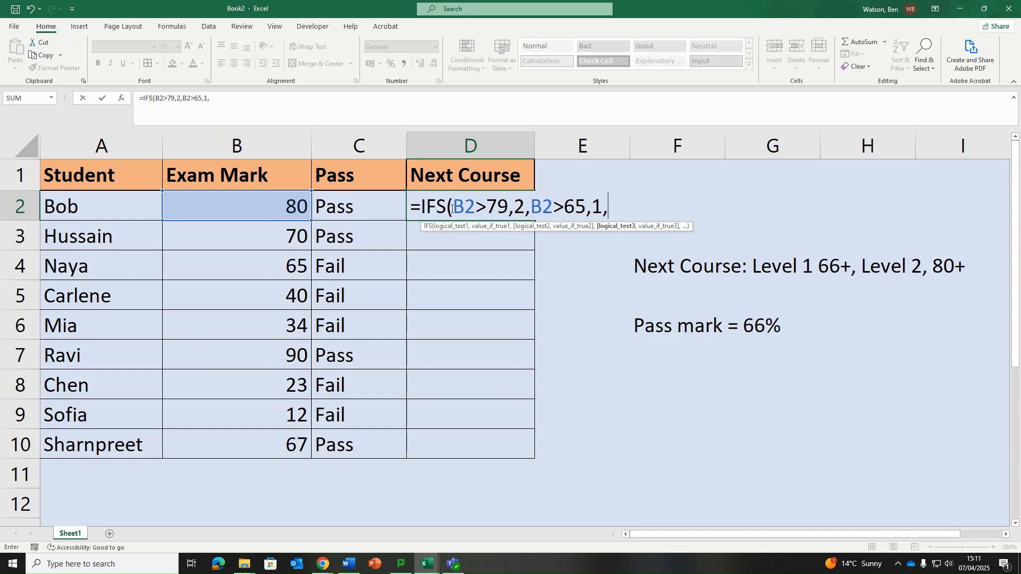
Add a third condition returning "Resit" when B2<66 and complete the formula =IFS(B2>79,2,B2>65,1,B2<66, "Resit") in D2
{"action": "type", "text": "B2"}
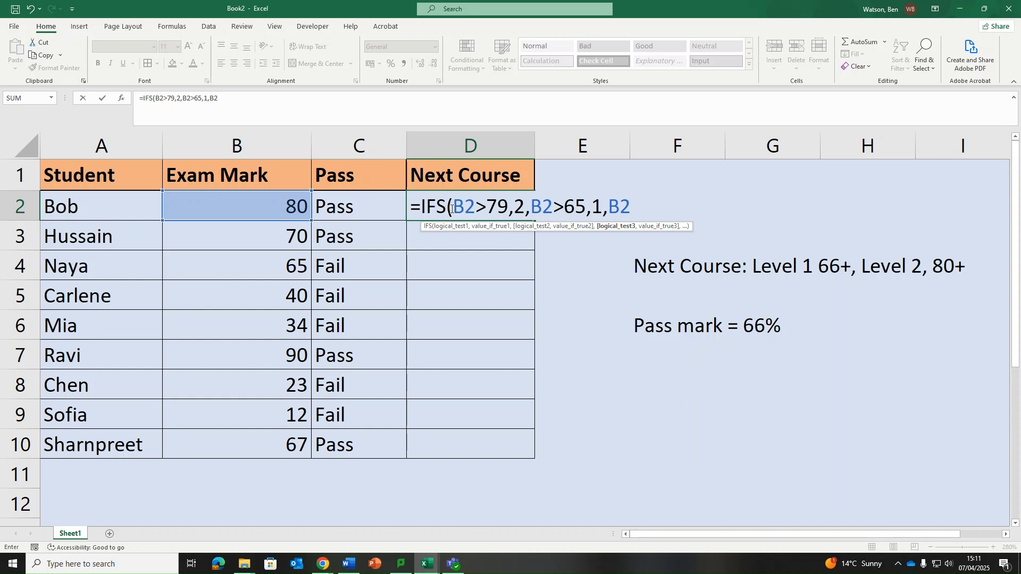
{"action": "type", "text": "<66,"}
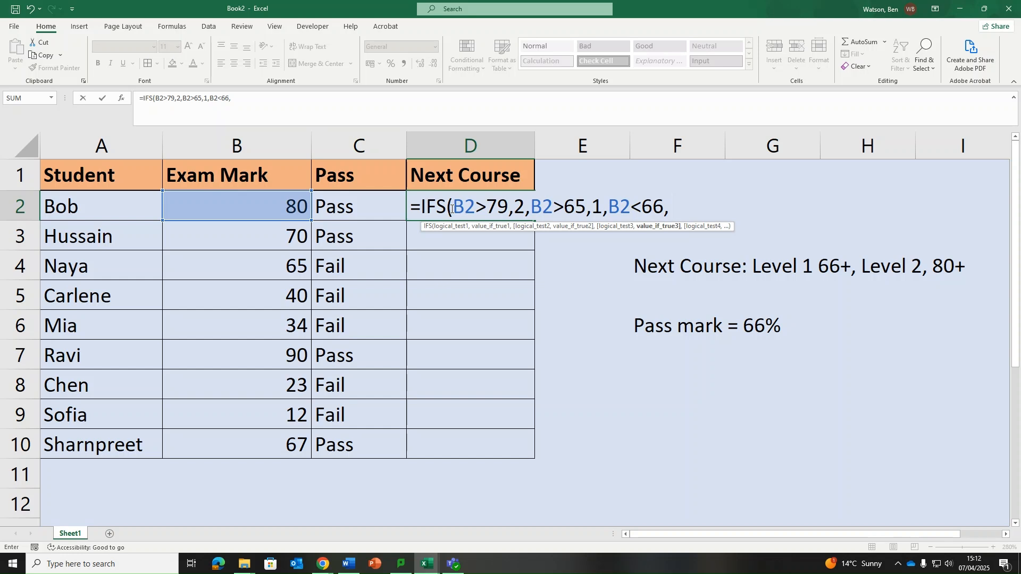
{"action": "type", "text": "\"Resit\""}
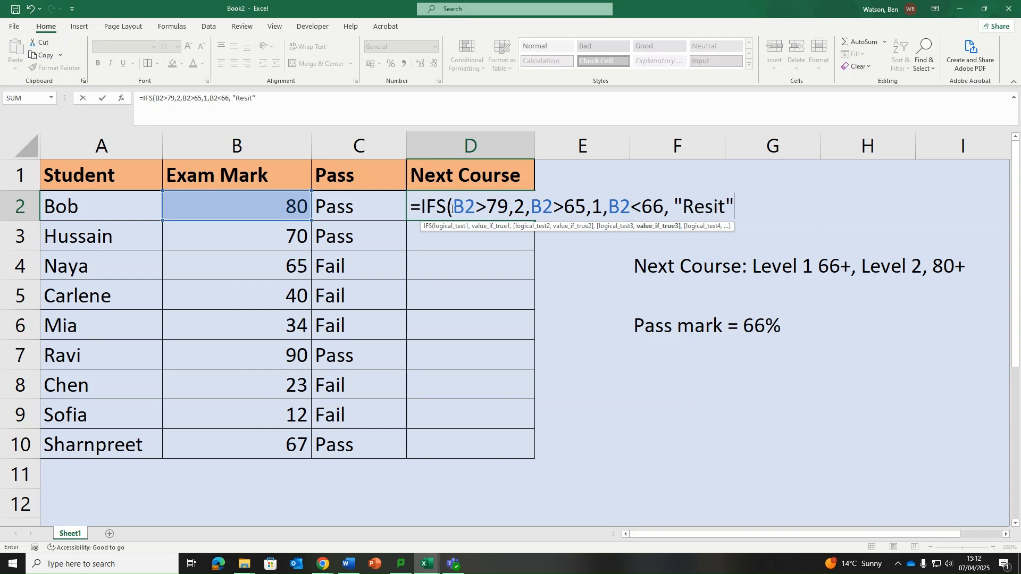
{"action": "type", "text": ")"}
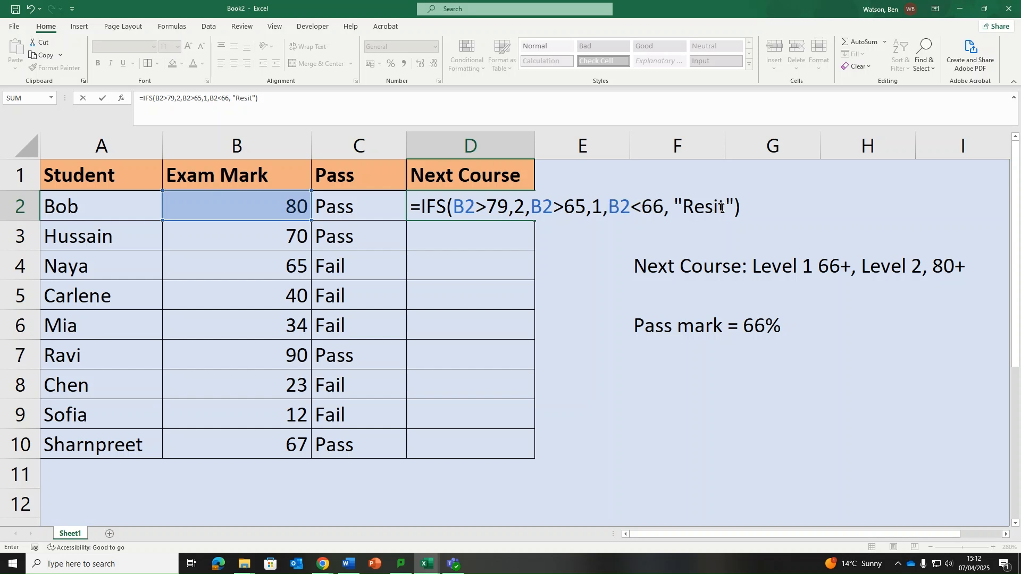
{"action": "key", "text": "Return"}
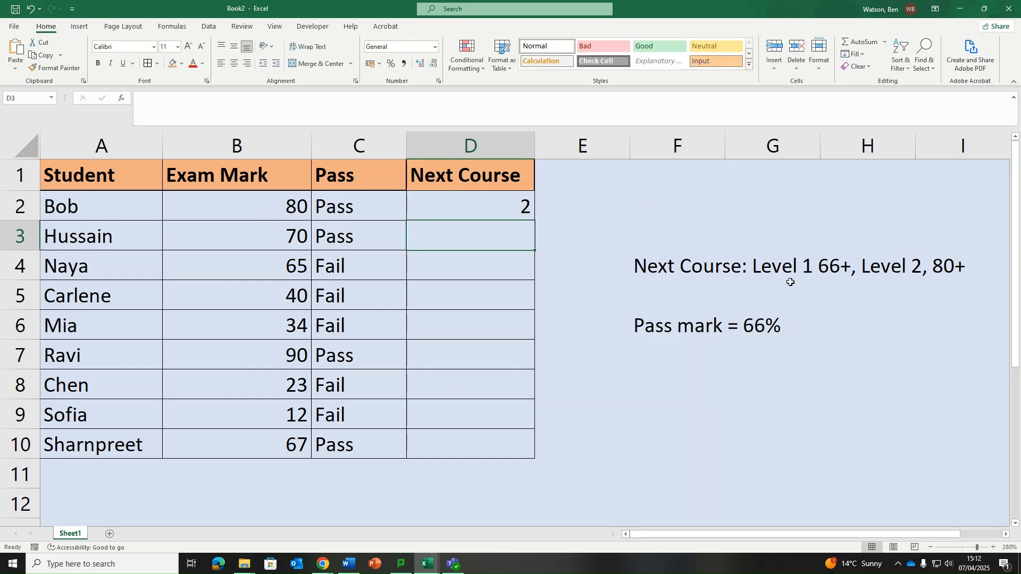
Fill the IFS formula from D2 down the Next Course column to D10
{"action": "left_click", "coordinate": [486, 205]}
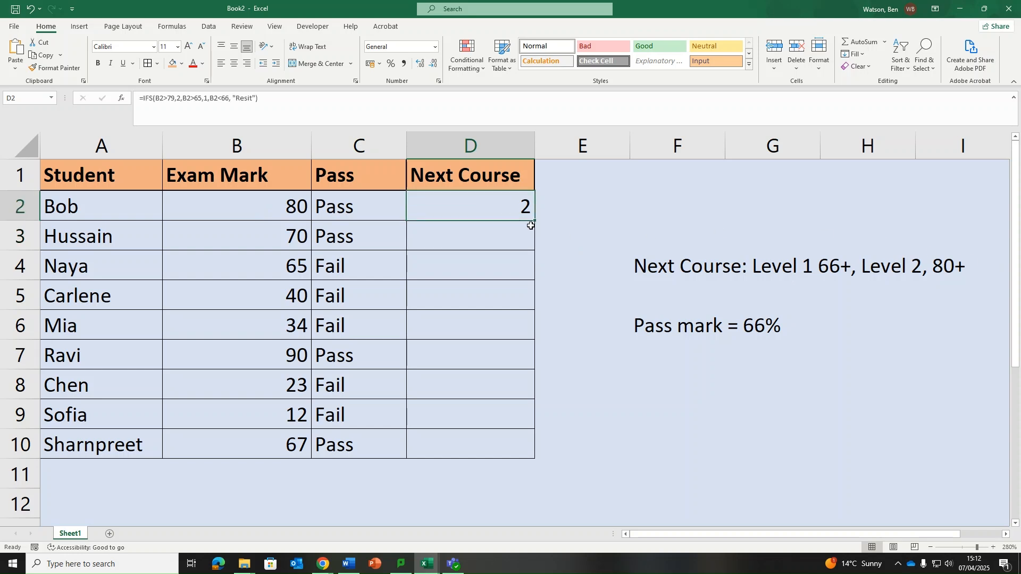
{"action": "left_click_drag", "start_coordinate": [534, 220], "coordinate": [530, 452]}
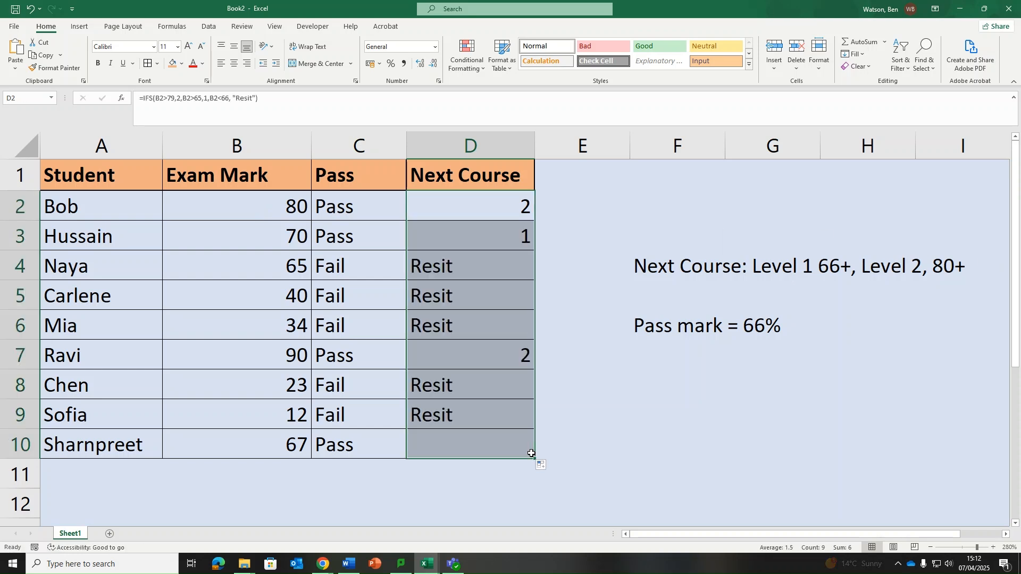
{"action": "left_click", "coordinate": [591, 213]}
Check the formulas and results in the Next Course column cell by cell from D2 to D10
{"action": "left_click", "coordinate": [495, 213]}
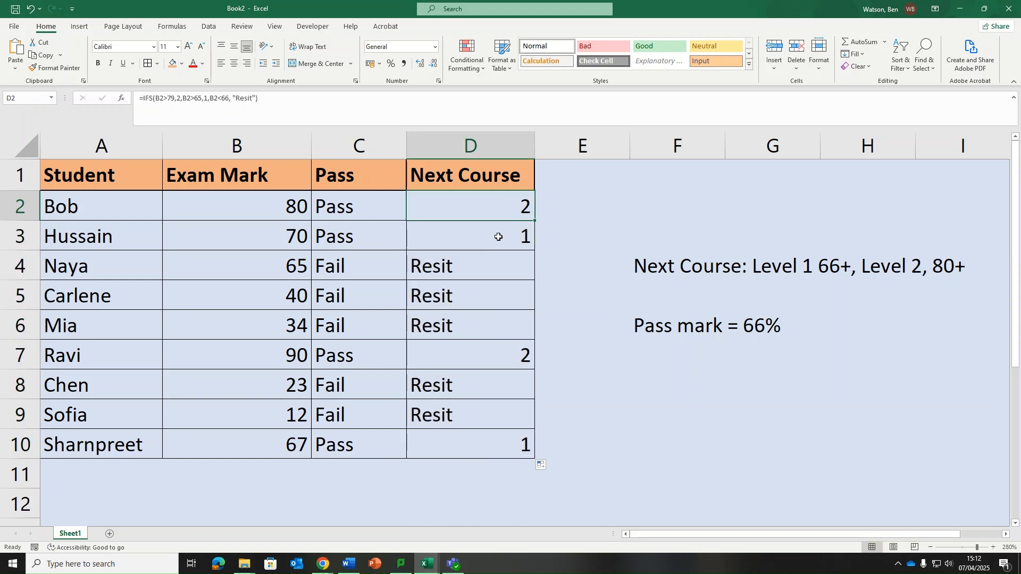
{"action": "left_click", "coordinate": [498, 237]}
{"action": "left_click", "coordinate": [485, 271]}
{"action": "left_click", "coordinate": [487, 296]}
{"action": "left_click", "coordinate": [487, 324]}
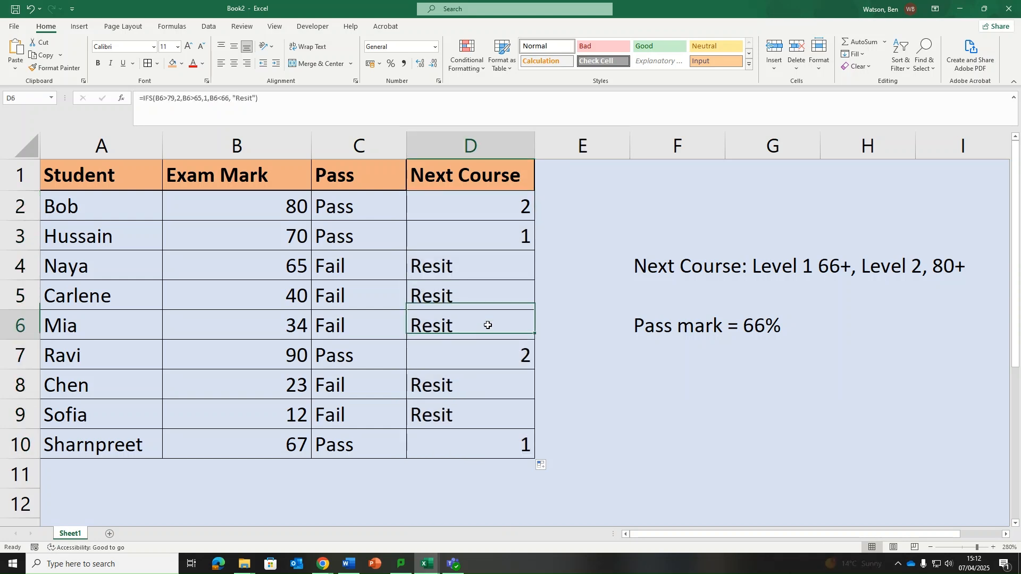
{"action": "left_click", "coordinate": [487, 361]}
{"action": "left_click", "coordinate": [480, 391]}
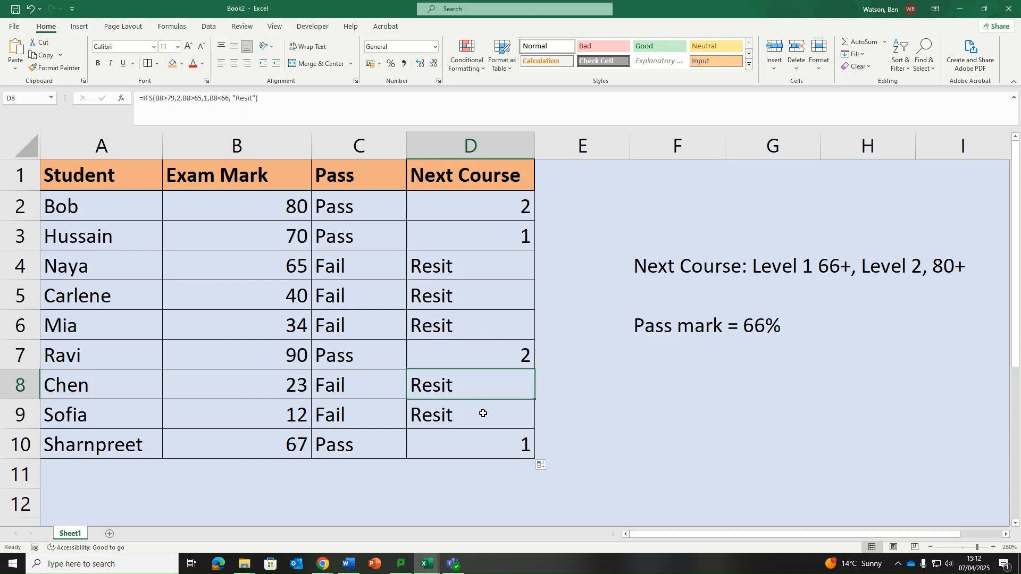
{"action": "left_click", "coordinate": [482, 413]}
{"action": "left_click", "coordinate": [487, 446]}
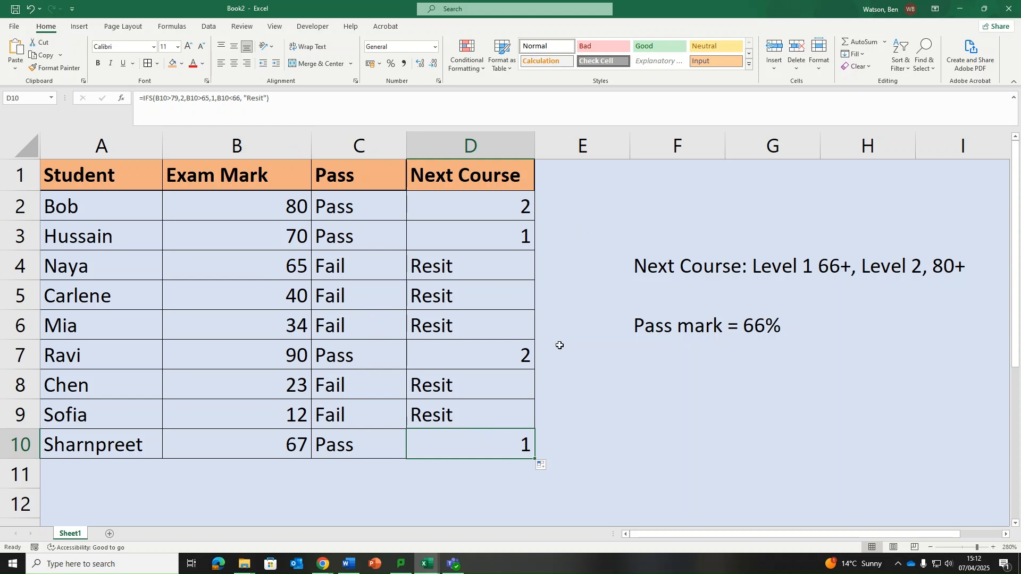
{"action": "left_click", "coordinate": [325, 565]}
{"action": "left_click", "coordinate": [304, 539]}
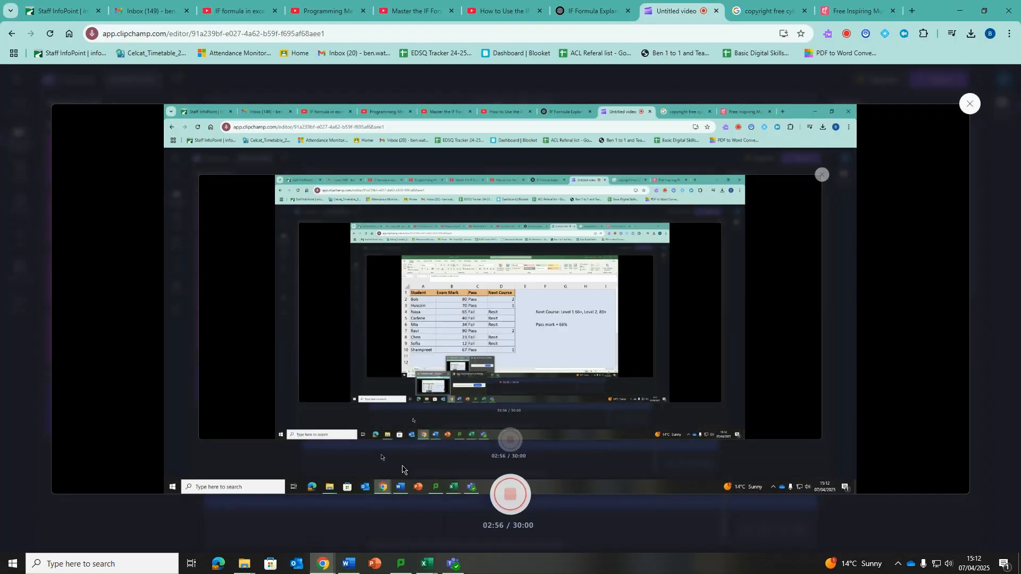